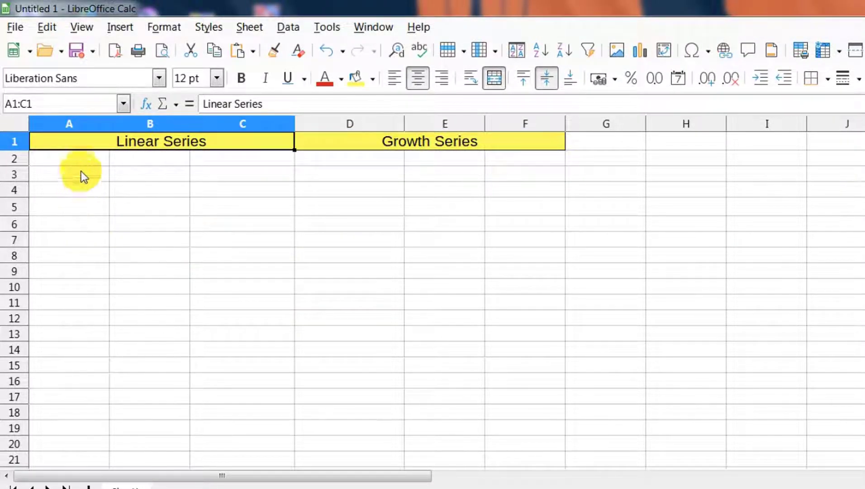
Enter 1 in A2 and fill it down to A14, giving 1 through 13
{"action": "left_click", "coordinate": [77, 158]}
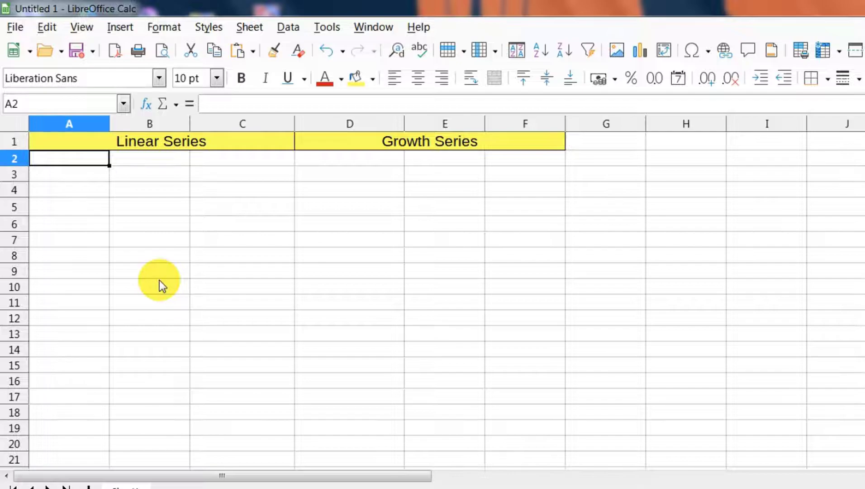
{"action": "type", "text": "1"}
{"action": "key", "text": "Return"}
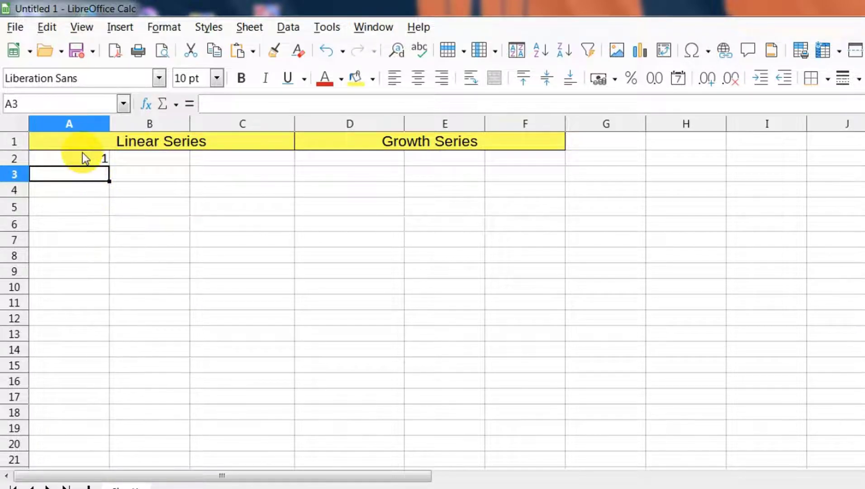
{"action": "left_click", "coordinate": [83, 158]}
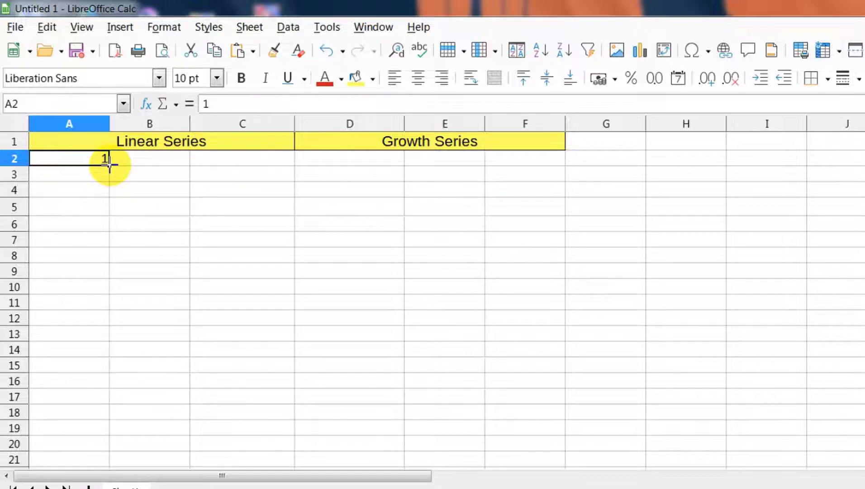
{"action": "left_click_drag", "start_coordinate": [109, 164], "coordinate": [106, 354]}
{"action": "left_click", "coordinate": [147, 366]}
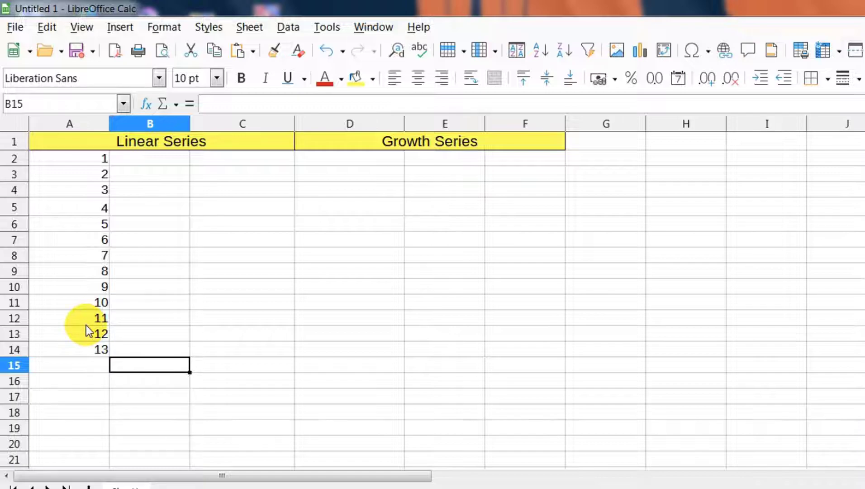
Enter 3 in B2 and fill down to B14 for 3 through 15, checking B8 shows 9
{"action": "left_click", "coordinate": [170, 161]}
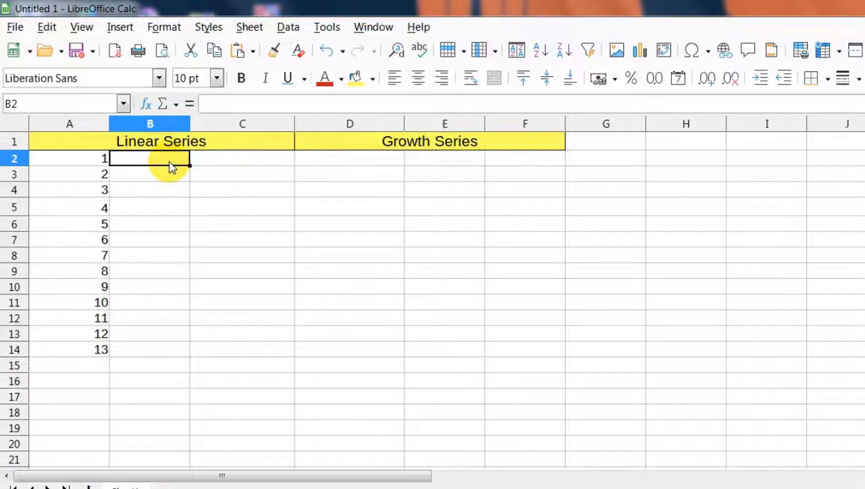
{"action": "type", "text": "3"}
{"action": "key", "text": "Return"}
{"action": "left_click", "coordinate": [168, 161]}
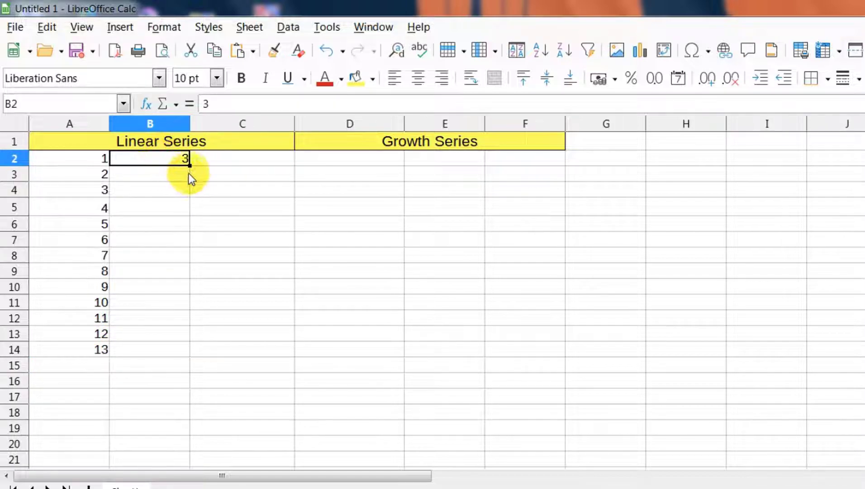
{"action": "left_click_drag", "start_coordinate": [190, 166], "coordinate": [174, 350]}
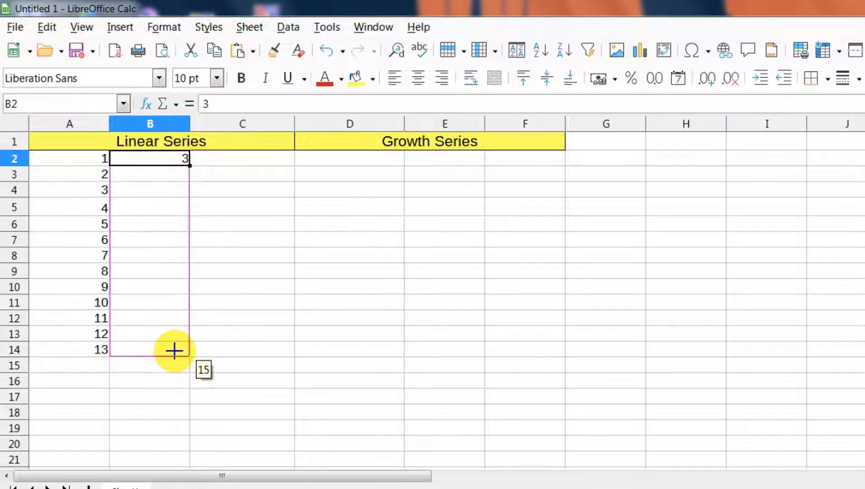
{"action": "left_click", "coordinate": [171, 412]}
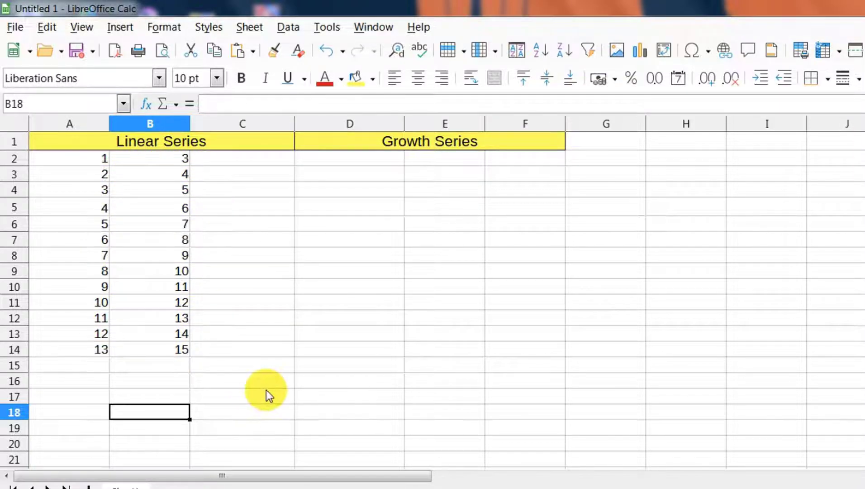
{"action": "left_click", "coordinate": [170, 253]}
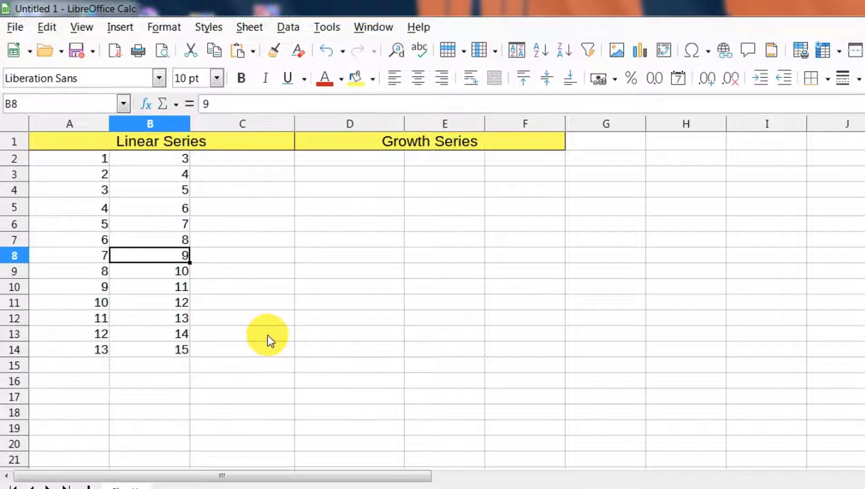
Enter 1 and 4 in C2:C3 and extend the step-3 series to C14, ending at 37
{"action": "left_click", "coordinate": [272, 159]}
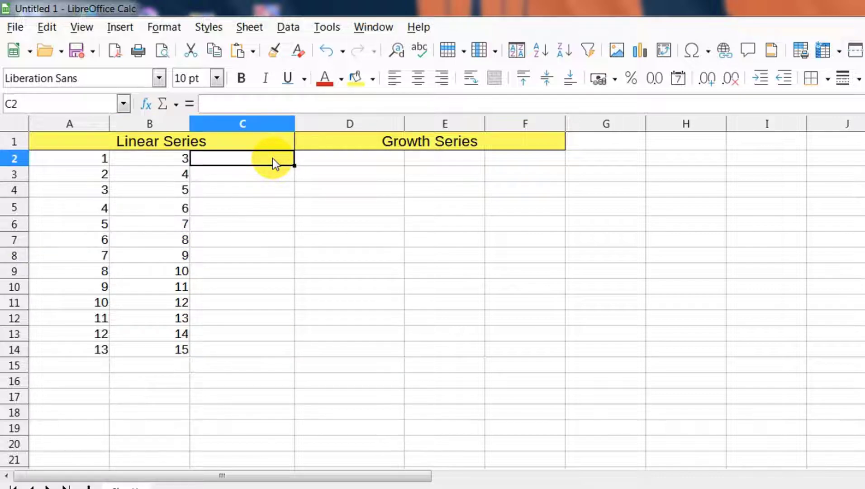
{"action": "type", "text": "1"}
{"action": "key", "text": "Return"}
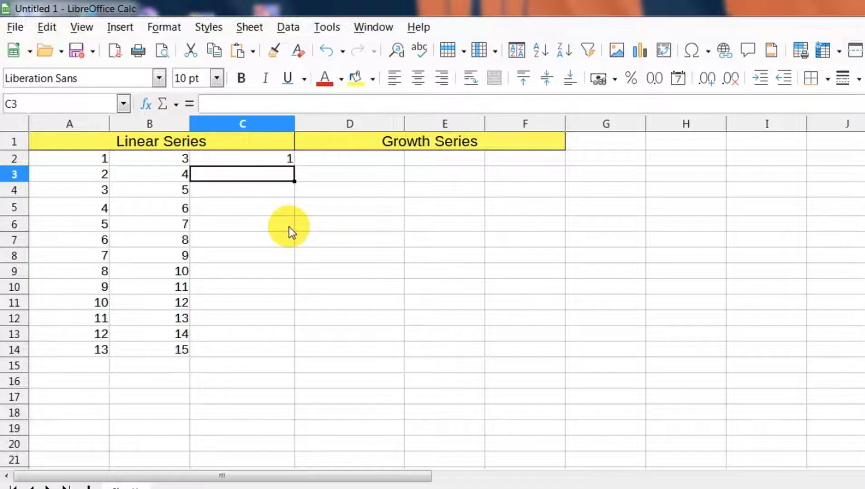
{"action": "type", "text": "4"}
{"action": "key", "text": "Return"}
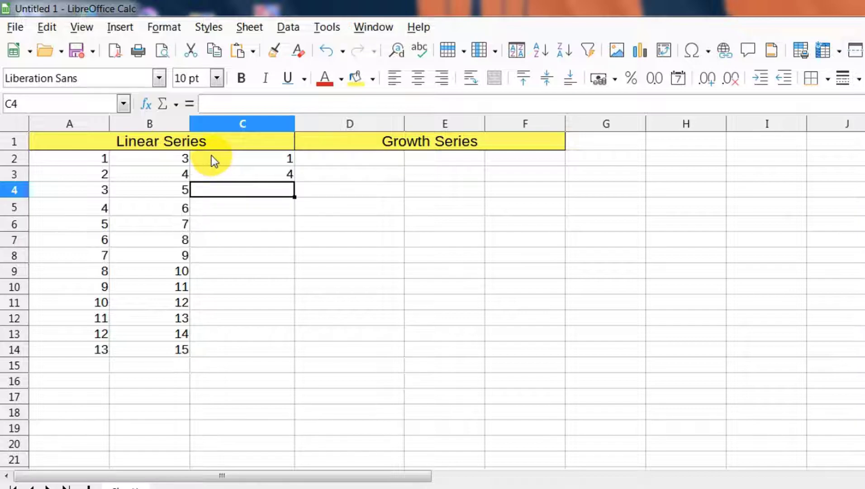
{"action": "left_click_drag", "start_coordinate": [212, 156], "coordinate": [249, 175]}
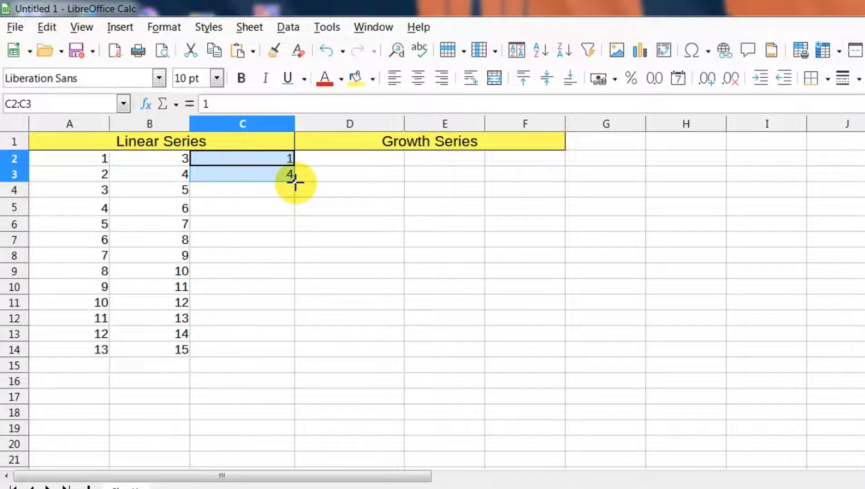
{"action": "left_click_drag", "start_coordinate": [295, 182], "coordinate": [286, 350]}
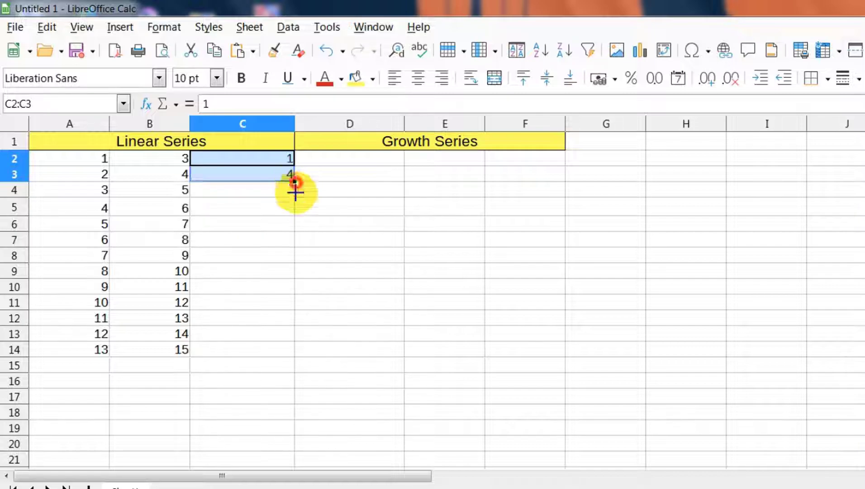
{"action": "left_click", "coordinate": [279, 411]}
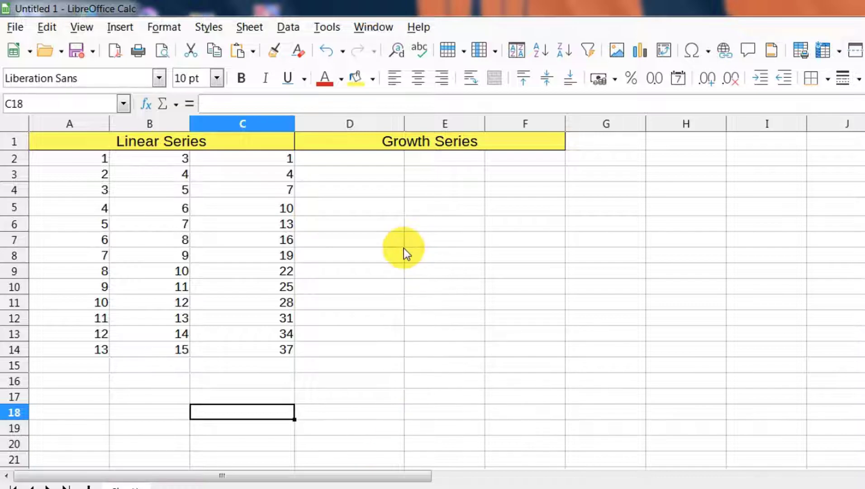
Enter 2 and 4 in D2:D3 and extend the series to D14, giving 2 through 26
{"action": "left_click", "coordinate": [396, 165]}
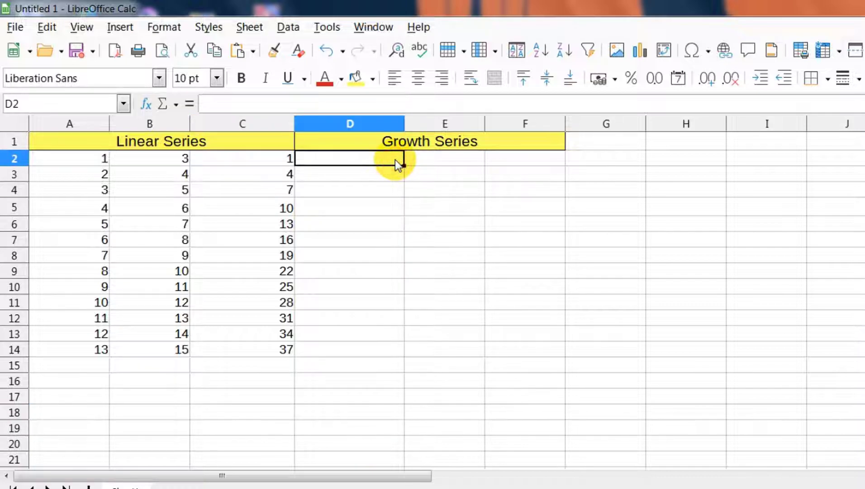
{"action": "type", "text": "2"}
{"action": "key", "text": "Return"}
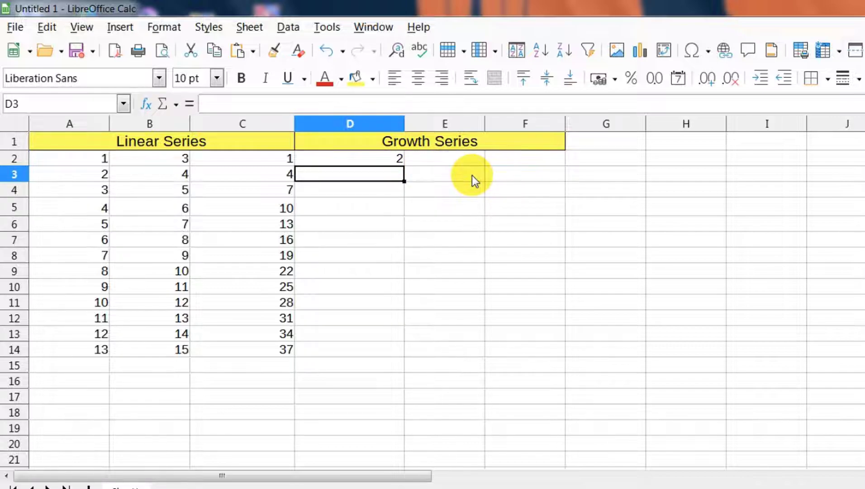
{"action": "type", "text": "4"}
{"action": "key", "text": "Return"}
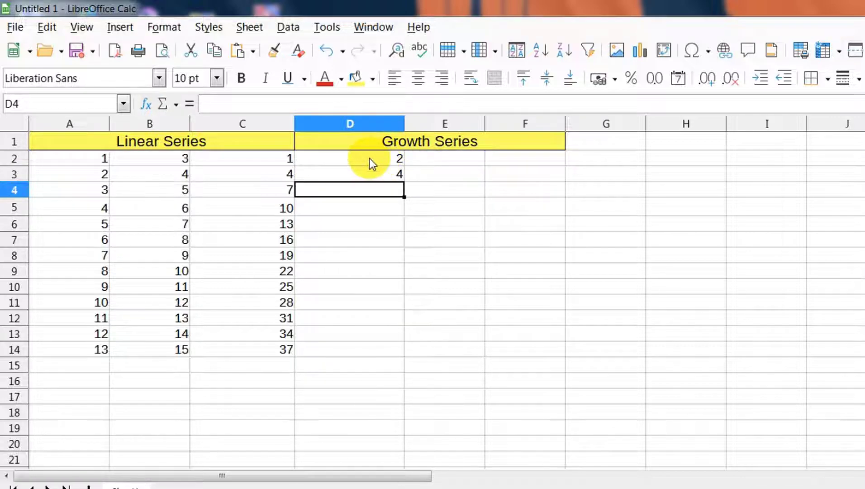
{"action": "left_click_drag", "start_coordinate": [369, 159], "coordinate": [395, 178]}
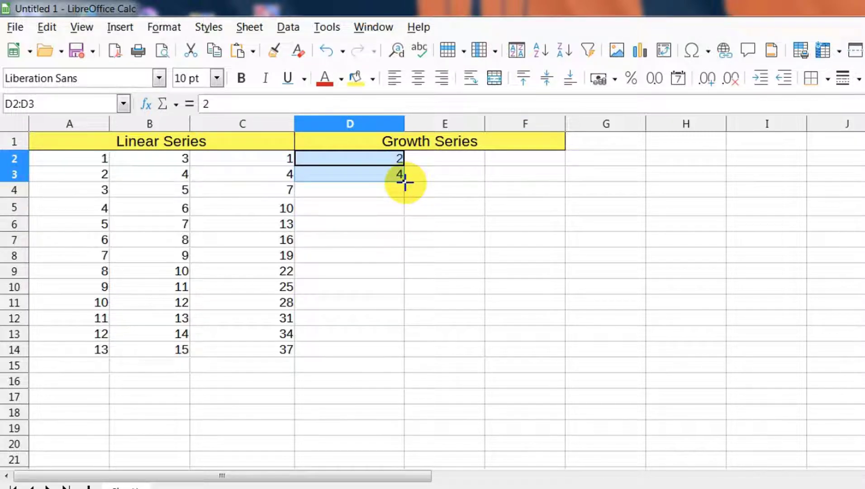
{"action": "left_click_drag", "start_coordinate": [404, 182], "coordinate": [405, 348]}
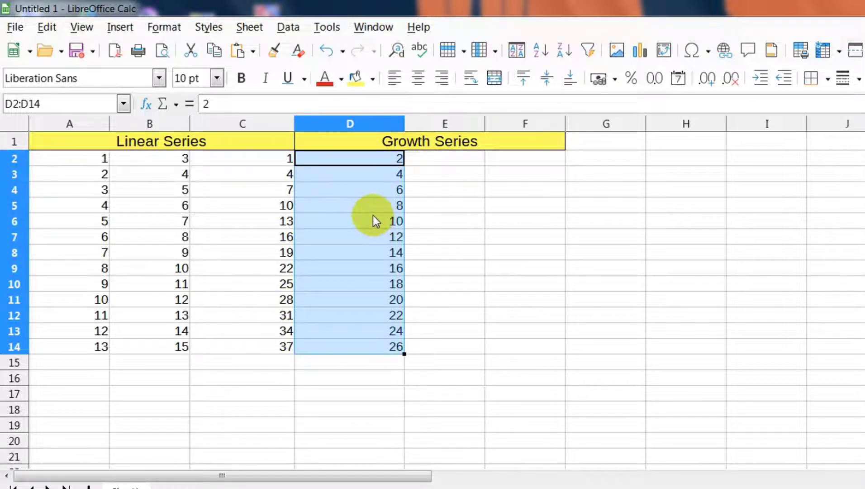
Refill D2:D14 with a downward Growth fill series, doubling from 2 to 8192
{"action": "left_click", "coordinate": [256, 32]}
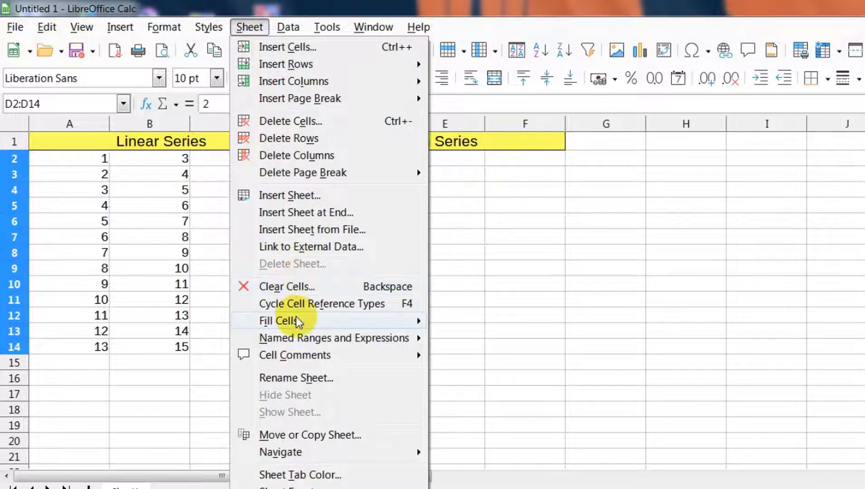
{"action": "mouse_move", "coordinate": [278, 320]}
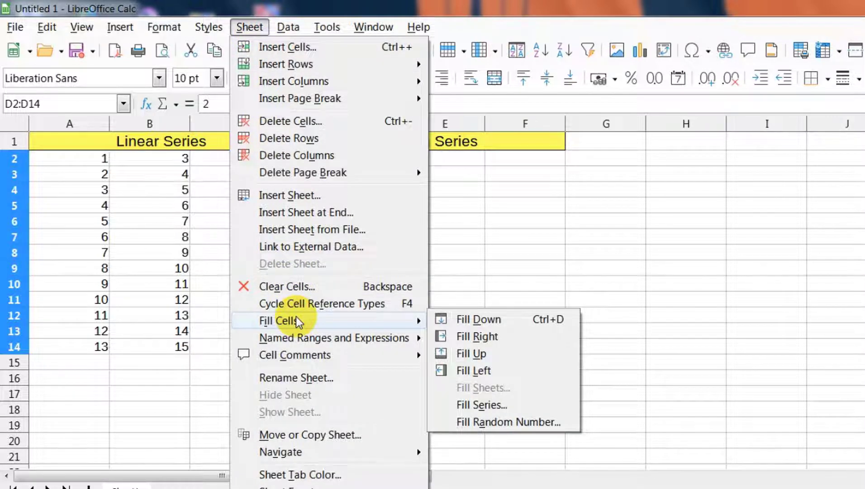
{"action": "left_click", "coordinate": [466, 404]}
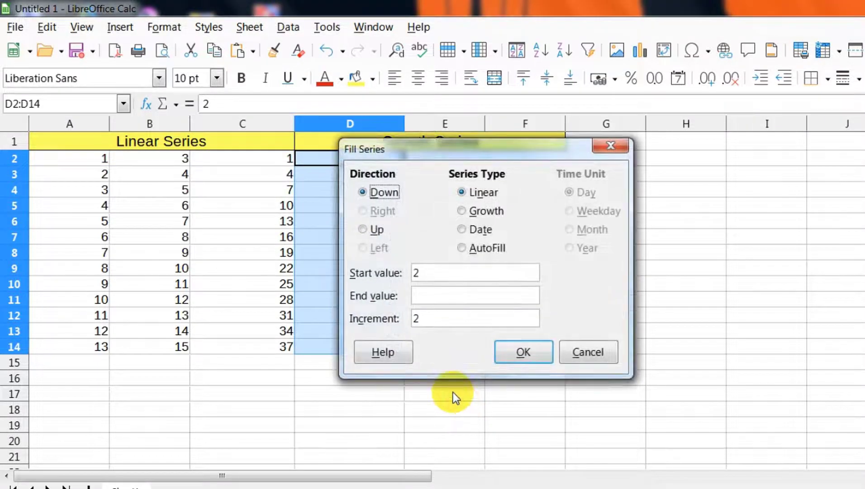
{"action": "left_click", "coordinate": [362, 191]}
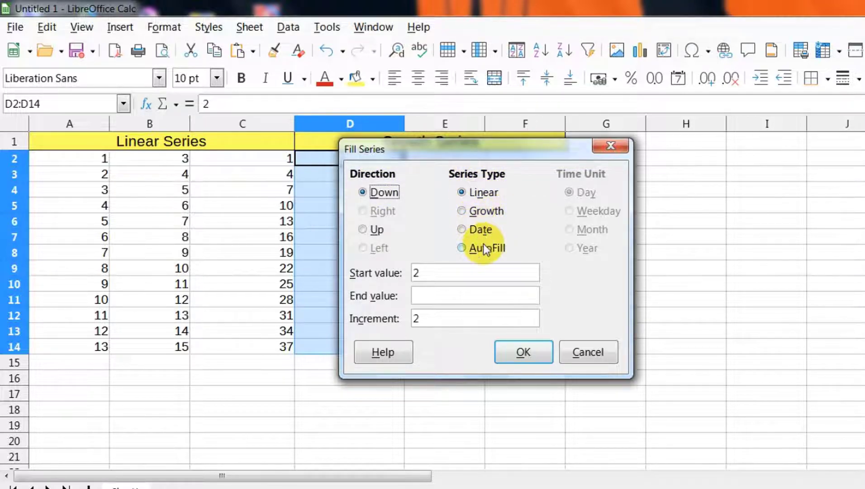
{"action": "left_click", "coordinate": [479, 213]}
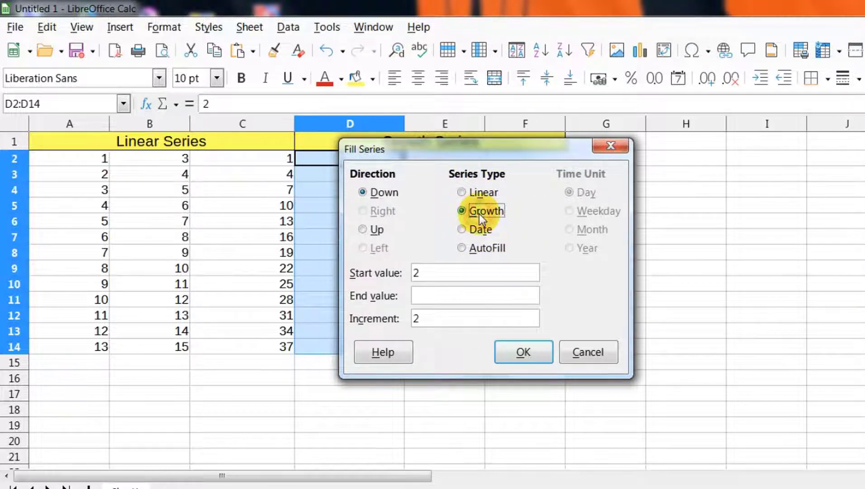
{"action": "left_click", "coordinate": [530, 351]}
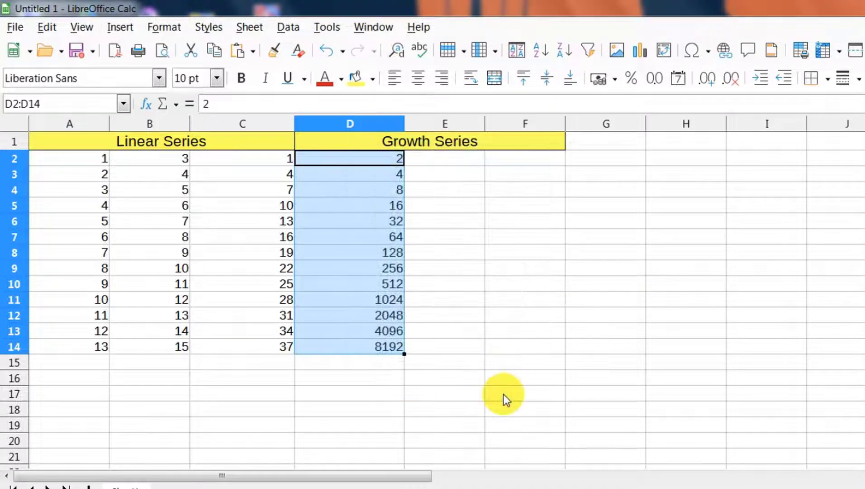
{"action": "left_click", "coordinate": [503, 393]}
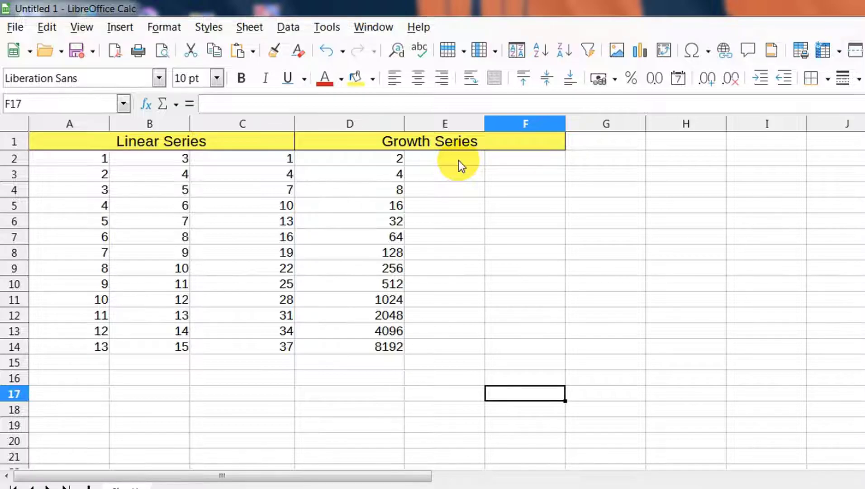
{"action": "left_click", "coordinate": [458, 160]}
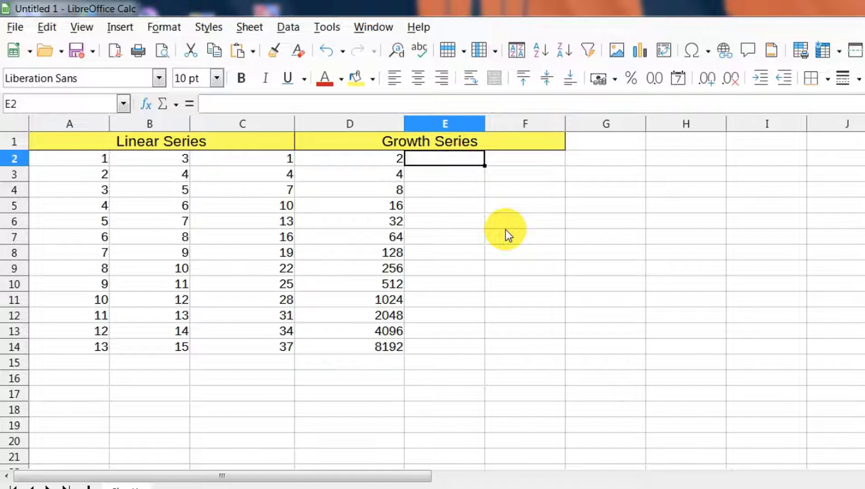
Enter 2 and 6 in E2:E3 and extend the step-4 pattern to E14 (2 through 50)
{"action": "type", "text": "2"}
{"action": "key", "text": "Return"}
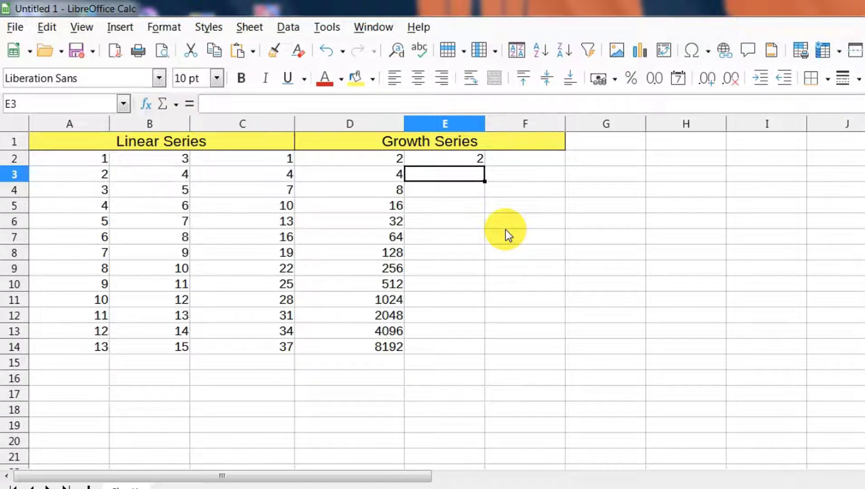
{"action": "type", "text": "6"}
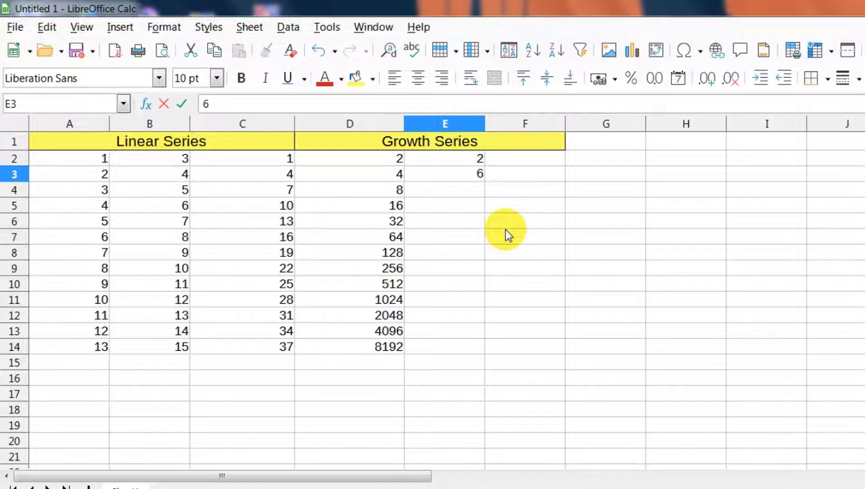
{"action": "key", "text": "Return"}
{"action": "mouse_move", "coordinate": [447, 167]}
{"action": "left_mouse_down"}
{"action": "mouse_move", "coordinate": [462, 178]}
{"action": "mouse_move", "coordinate": [484, 347]}
{"action": "left_mouse_up"}
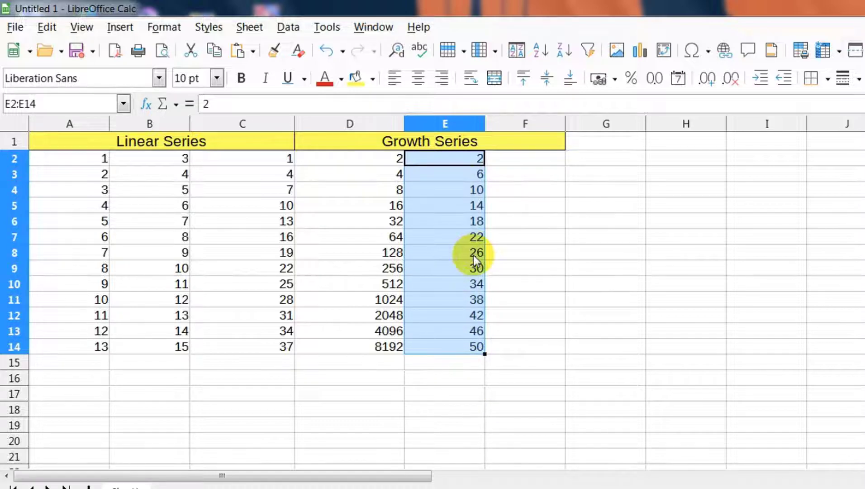
{"action": "left_click", "coordinate": [249, 27]}
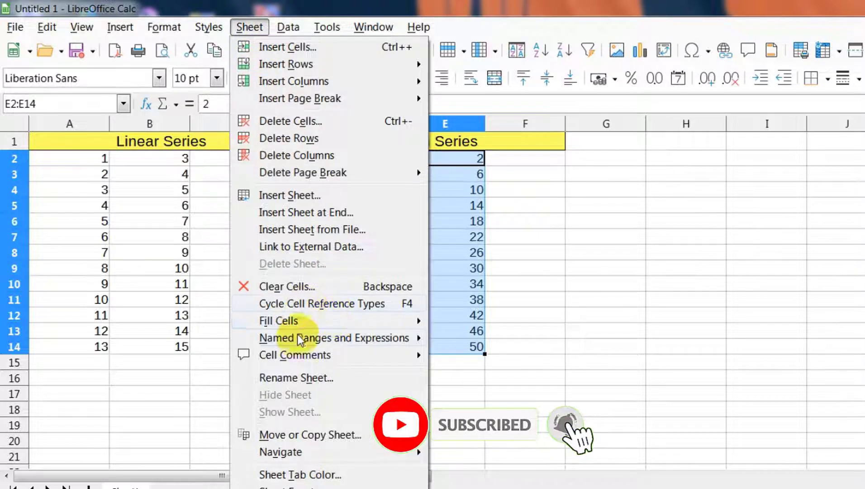
{"action": "mouse_move", "coordinate": [278, 320]}
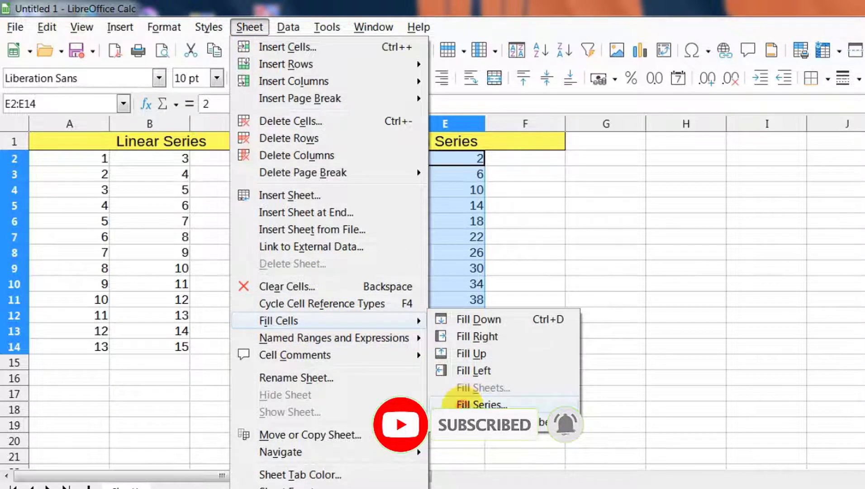
Apply a Growth fill series to column E, multiplying by 4 from 2 up to 33554432
{"action": "left_click", "coordinate": [463, 403]}
{"action": "left_click", "coordinate": [484, 211]}
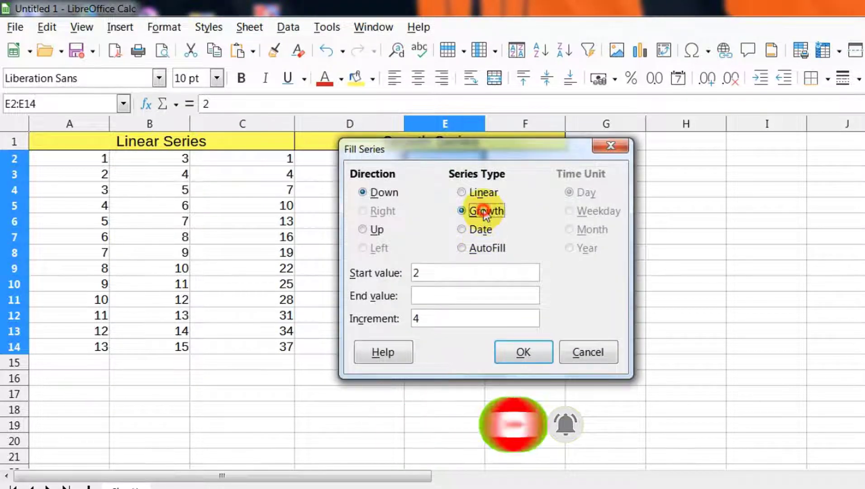
{"action": "left_click", "coordinate": [525, 353]}
{"action": "left_click", "coordinate": [524, 429]}
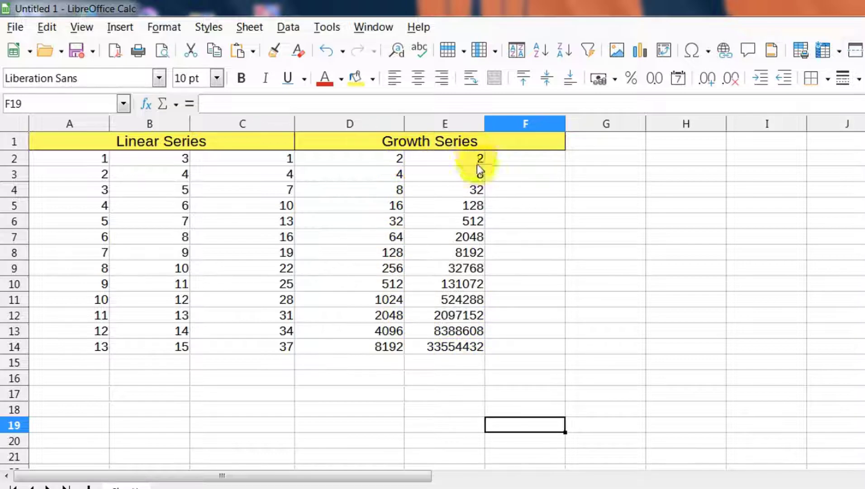
Refill E2:E14 as a Growth series with increment 3, running 2, 6, 18 … 1062882
{"action": "left_click_drag", "start_coordinate": [419, 160], "coordinate": [473, 344]}
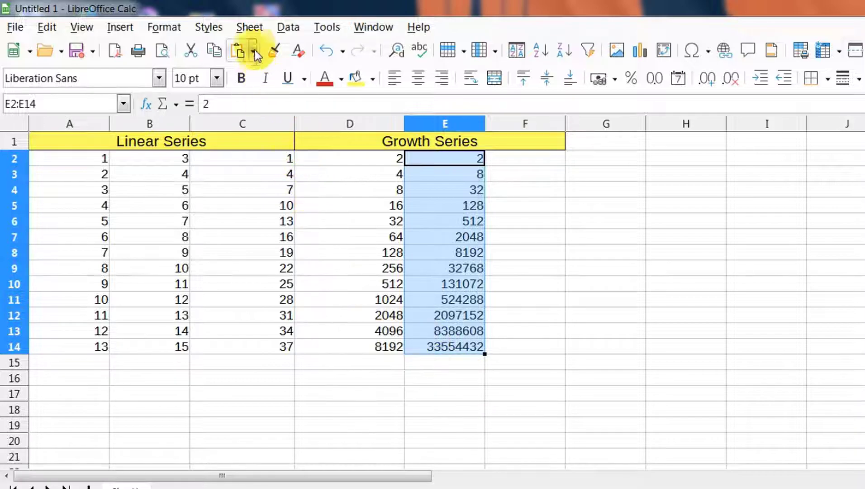
{"action": "left_click", "coordinate": [251, 28]}
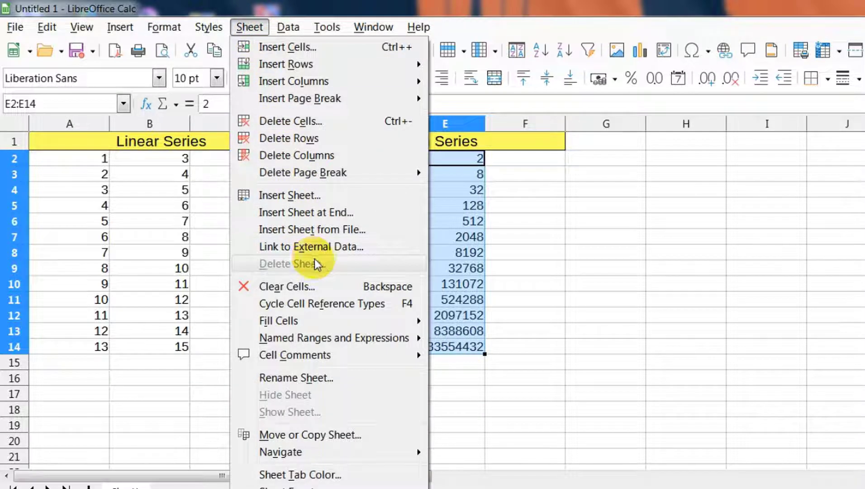
{"action": "mouse_move", "coordinate": [278, 320]}
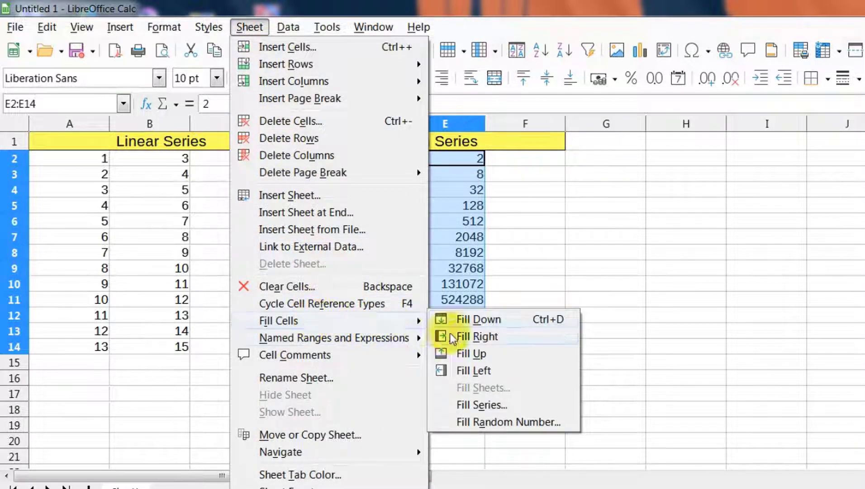
{"action": "left_click", "coordinate": [472, 405]}
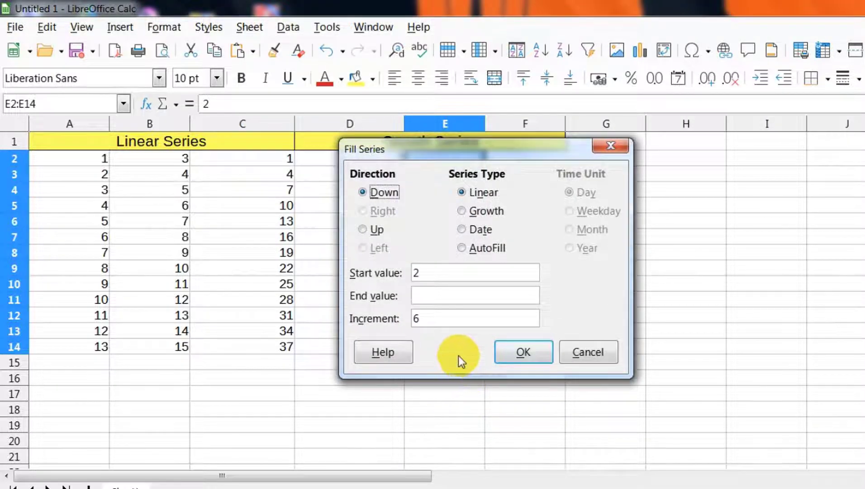
{"action": "left_click", "coordinate": [485, 212]}
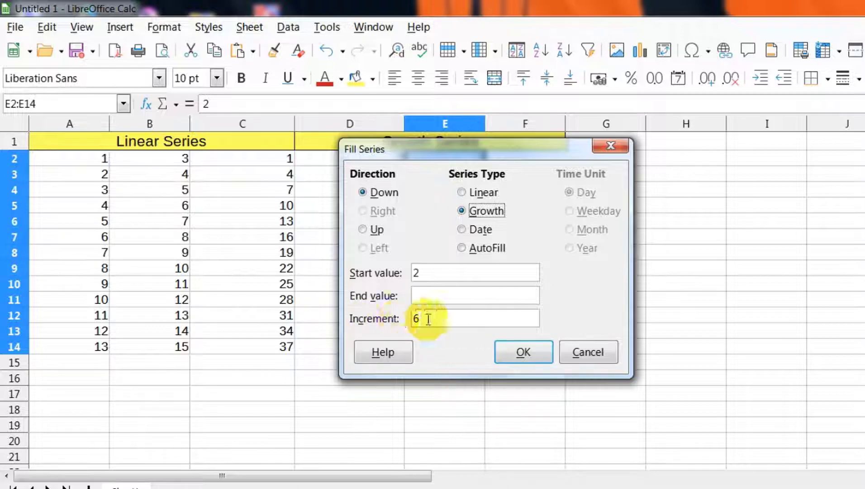
{"action": "left_click_drag", "start_coordinate": [428, 319], "coordinate": [401, 319]}
{"action": "type", "text": "3"}
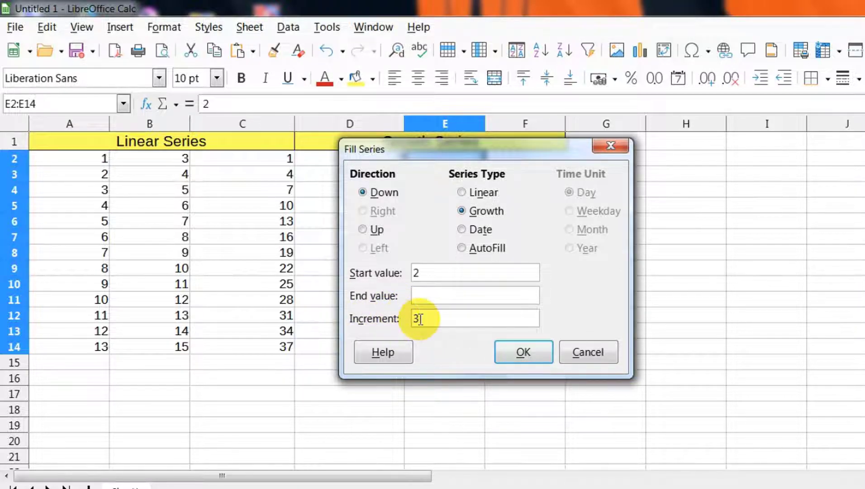
{"action": "left_click", "coordinate": [521, 352]}
{"action": "left_click", "coordinate": [545, 393]}
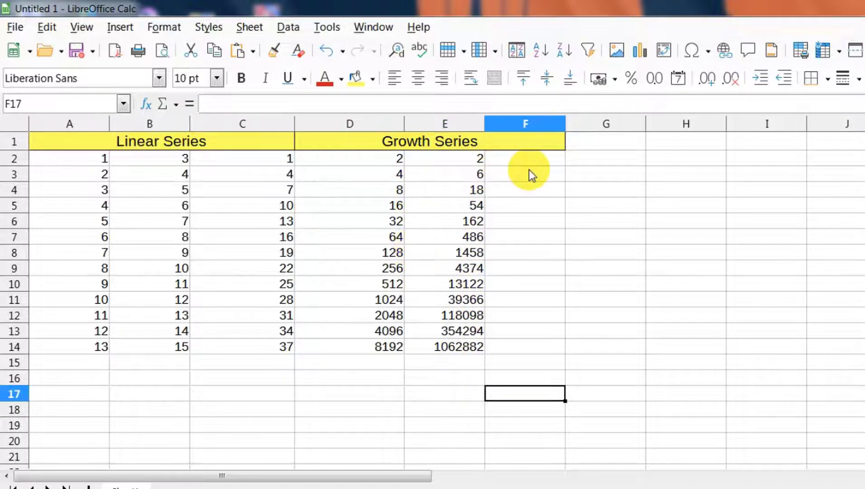
Enter 3 and 9 in F2:F3 and extend the step-6 pattern to F14 (3 through 75)
{"action": "left_click", "coordinate": [539, 162]}
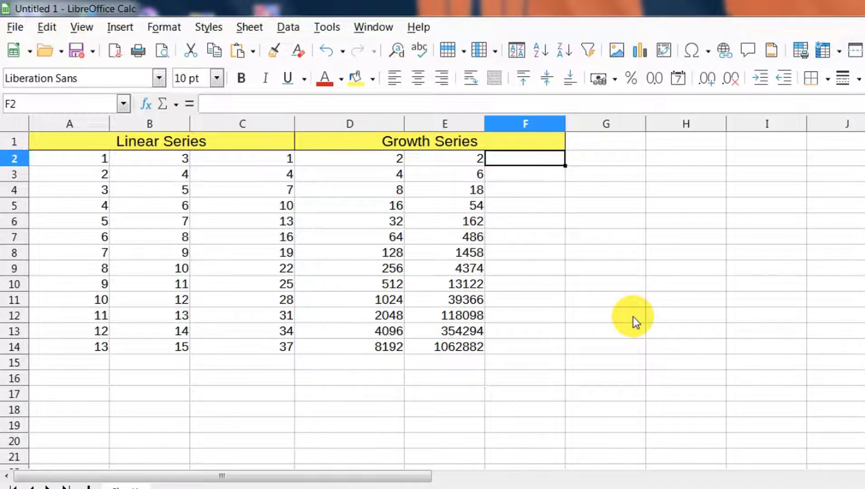
{"action": "type", "text": "3"}
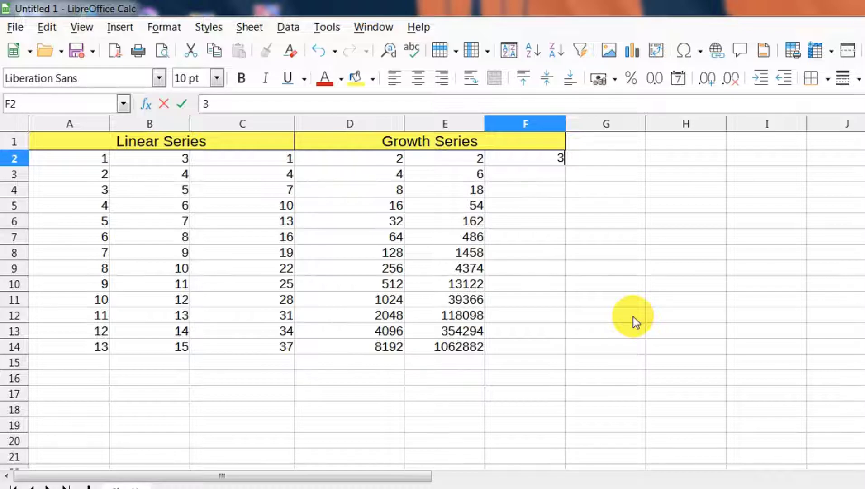
{"action": "left_click", "coordinate": [534, 177]}
{"action": "type", "text": "9"}
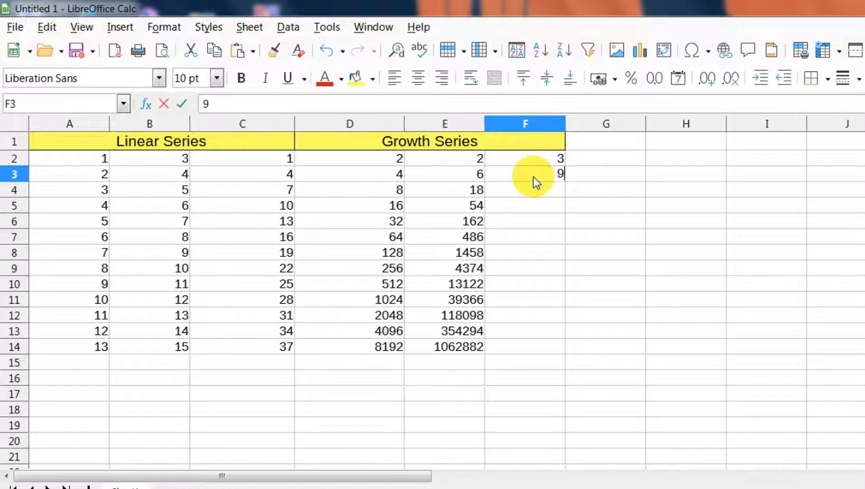
{"action": "key", "text": "Return"}
{"action": "left_click_drag", "start_coordinate": [527, 160], "coordinate": [534, 171]}
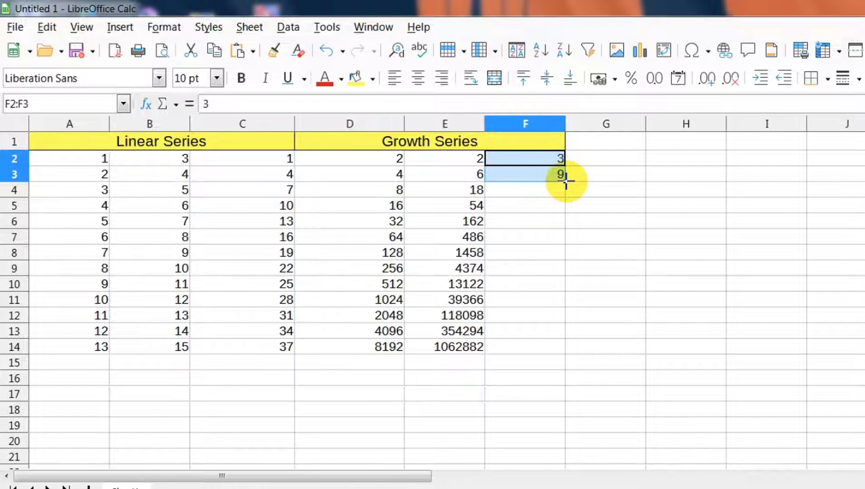
{"action": "left_click_drag", "start_coordinate": [566, 181], "coordinate": [555, 355]}
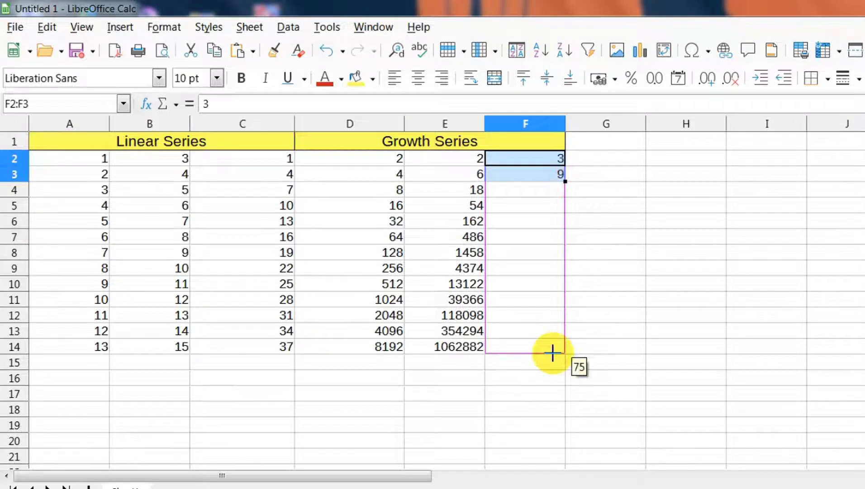
{"action": "left_click", "coordinate": [249, 27]}
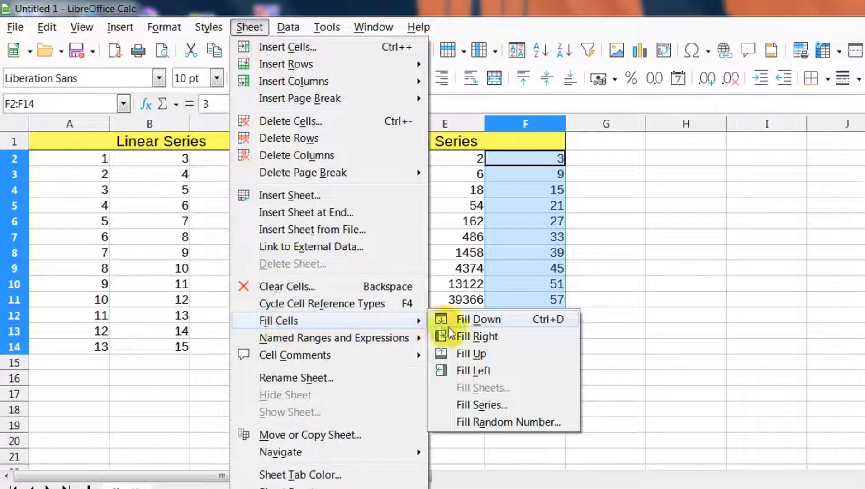
{"action": "left_click", "coordinate": [490, 406]}
{"action": "left_click", "coordinate": [466, 214]}
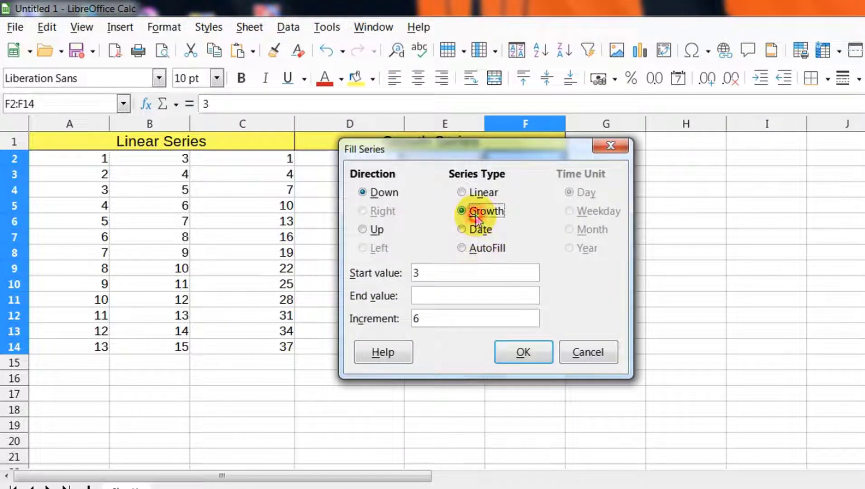
{"action": "left_click", "coordinate": [521, 352]}
{"action": "key", "text": "ctrl+Down"}
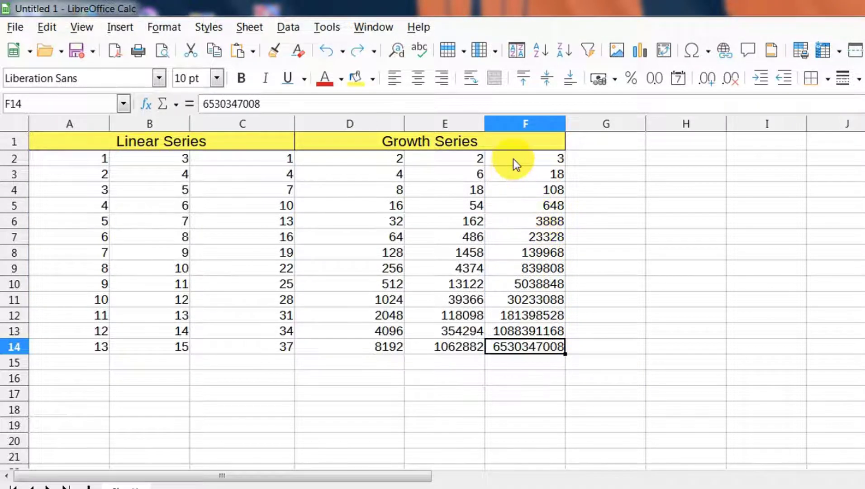
{"action": "left_click_drag", "start_coordinate": [514, 158], "coordinate": [536, 336]}
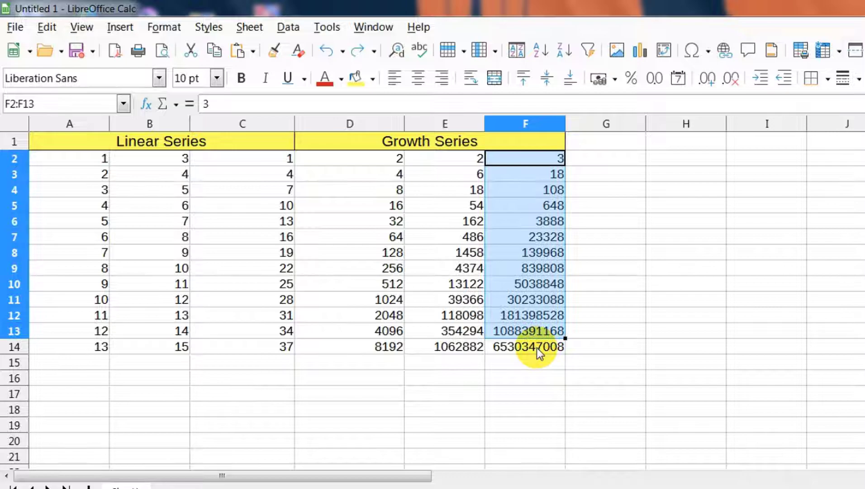
Fill F2:F13 with a Growth series of increment 3, running from 3 to 531441
{"action": "left_click", "coordinate": [259, 34]}
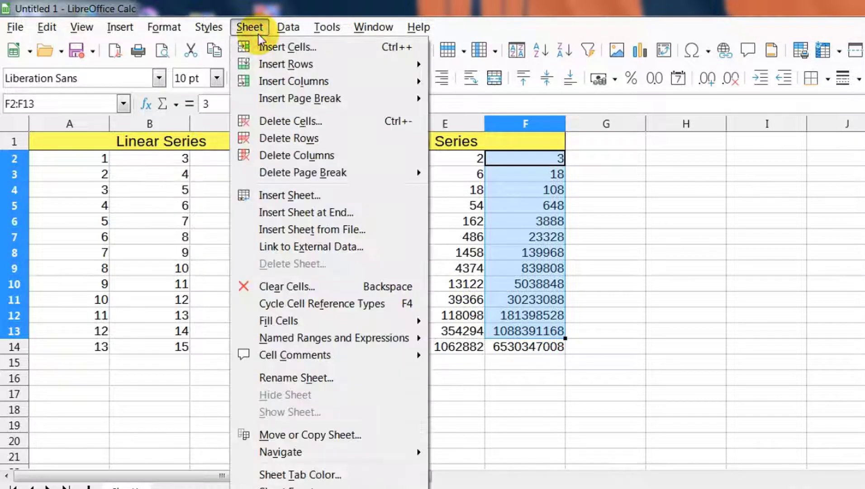
{"action": "left_click", "coordinate": [295, 321]}
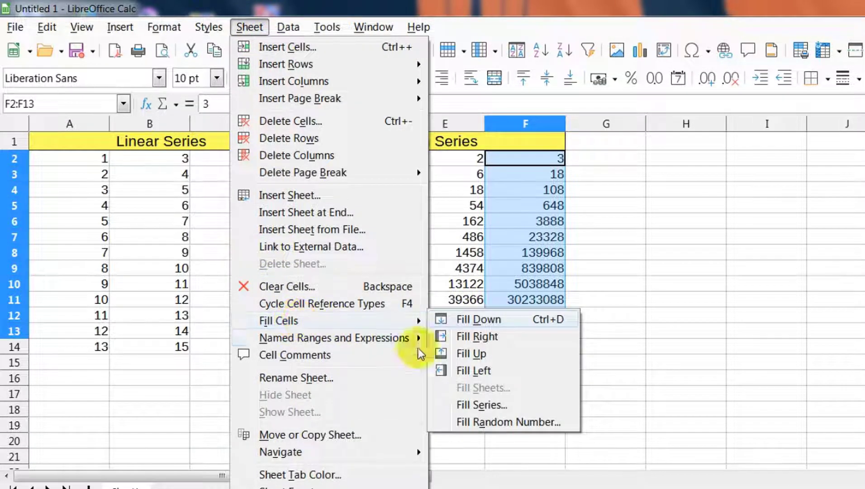
{"action": "left_click", "coordinate": [481, 405]}
{"action": "left_click", "coordinate": [480, 216]}
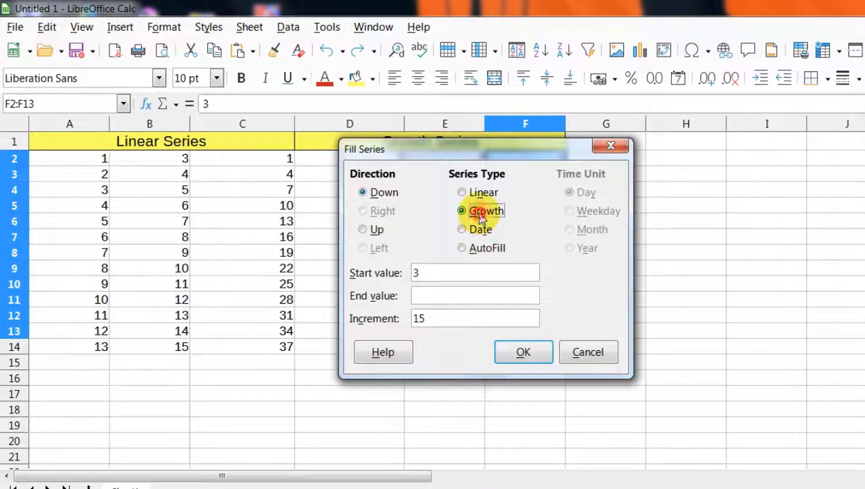
{"action": "left_click_drag", "start_coordinate": [428, 319], "coordinate": [416, 313]}
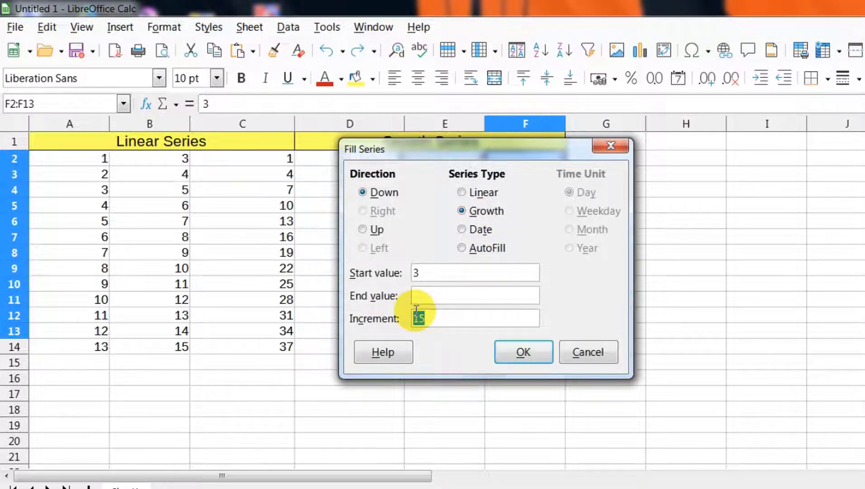
{"action": "type", "text": "3"}
{"action": "left_click", "coordinate": [516, 352]}
{"action": "left_click", "coordinate": [532, 425]}
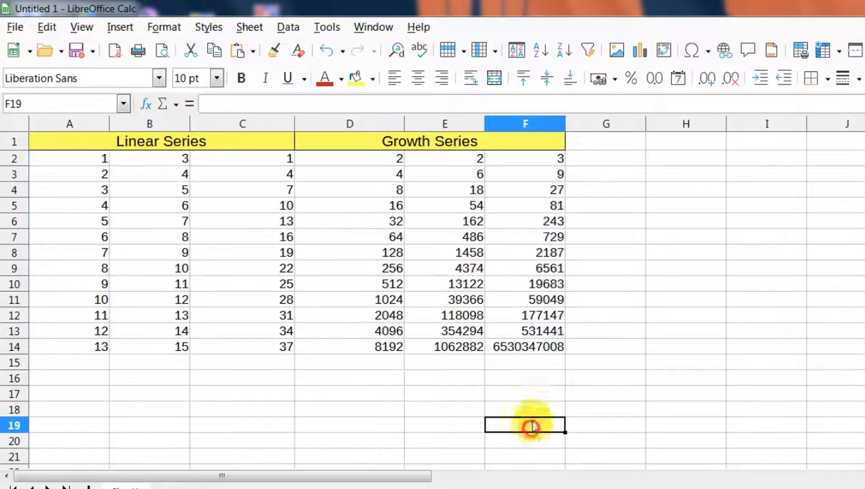